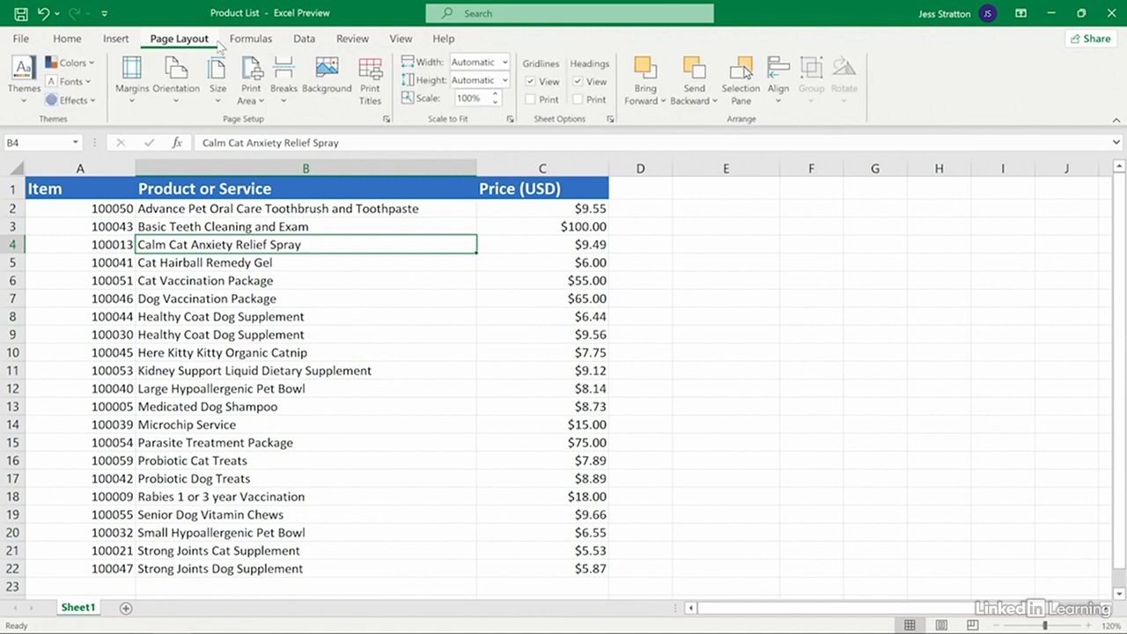
left_click(236, 44)
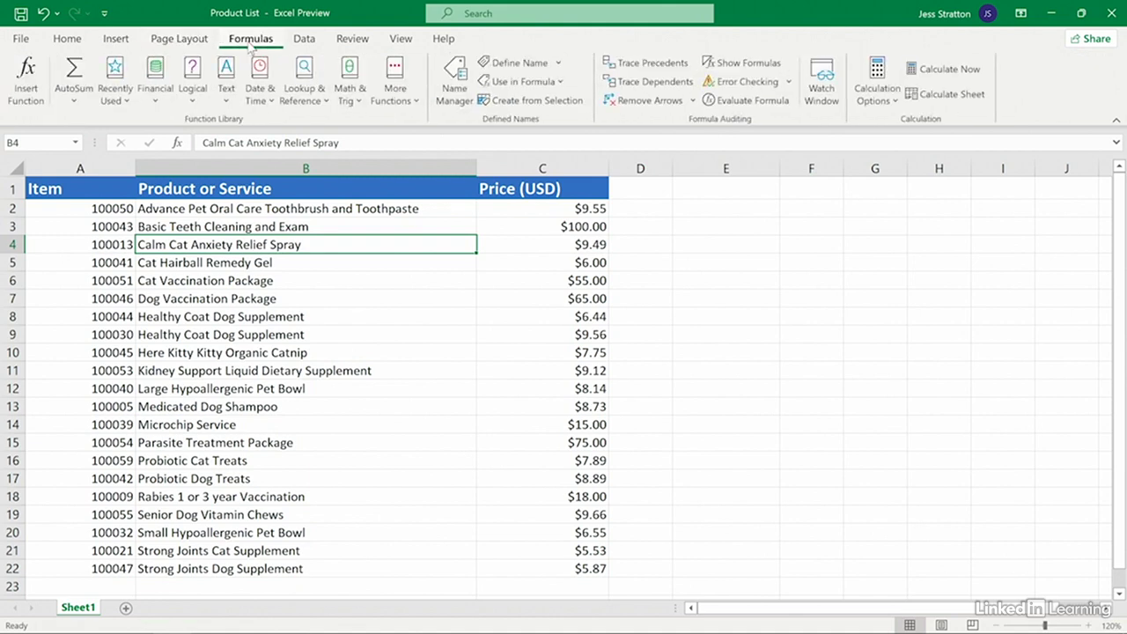
left_click(68, 40)
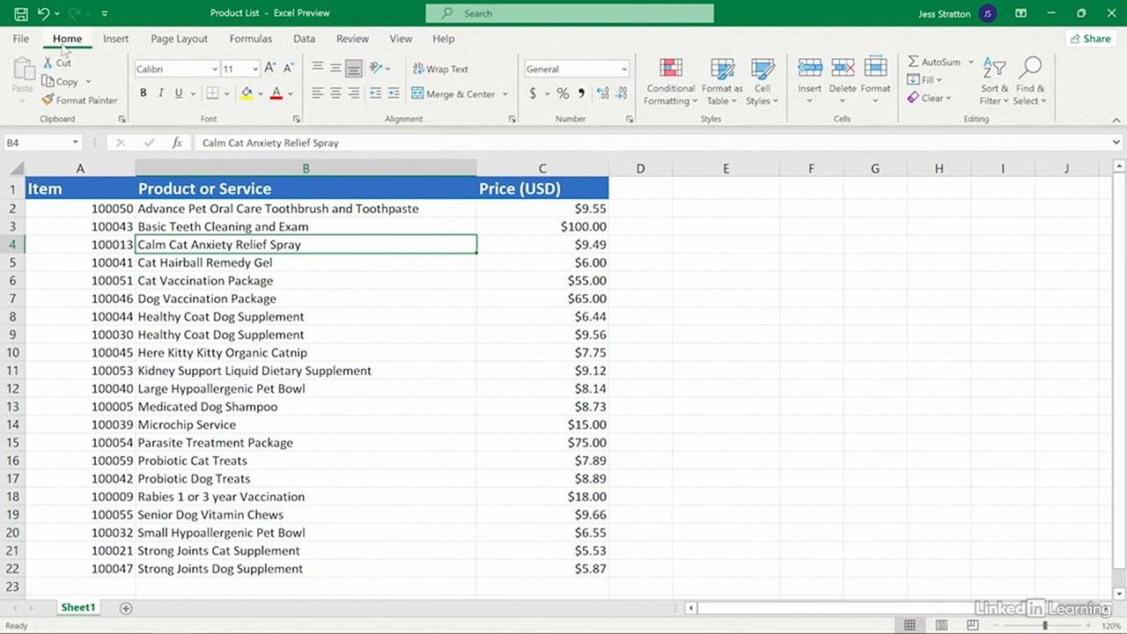
left_click(114, 44)
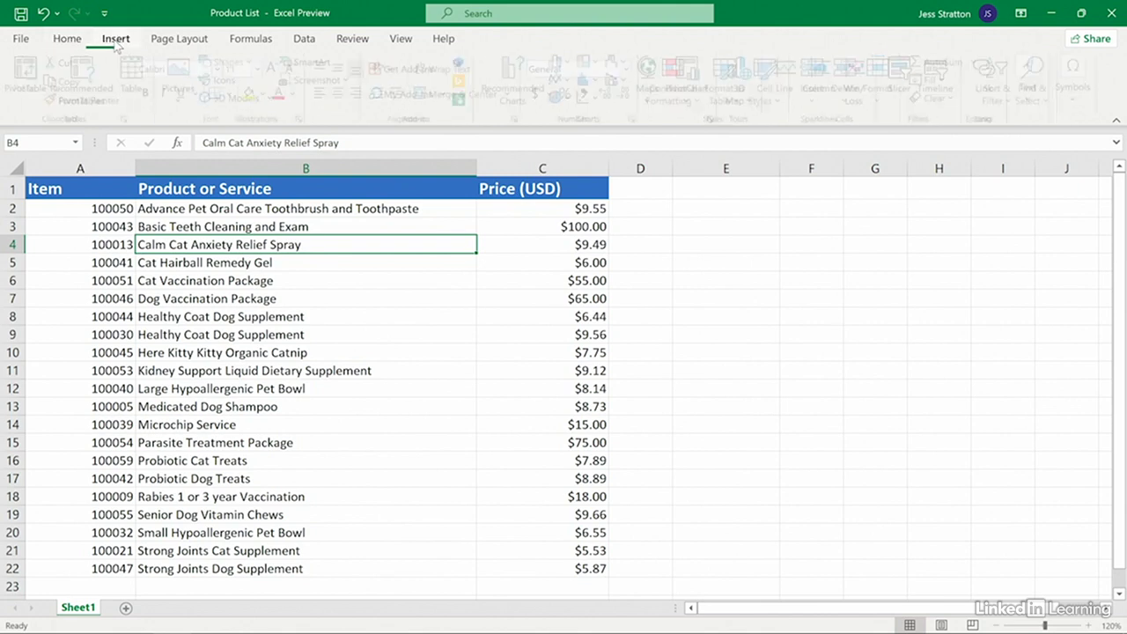
left_click(179, 40)
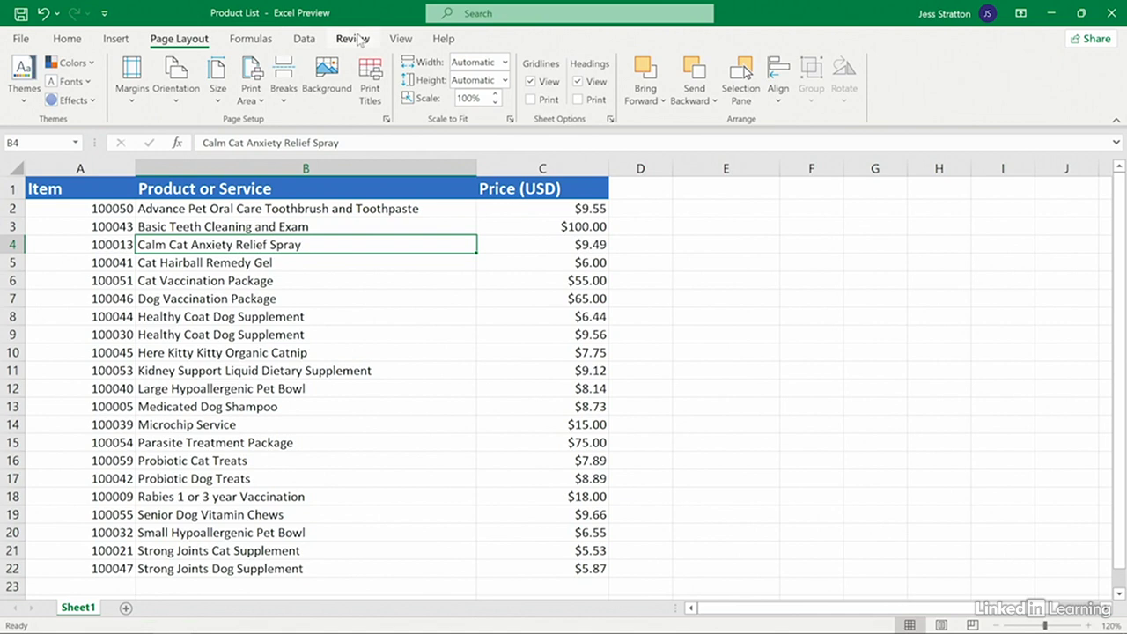
left_click(71, 44)
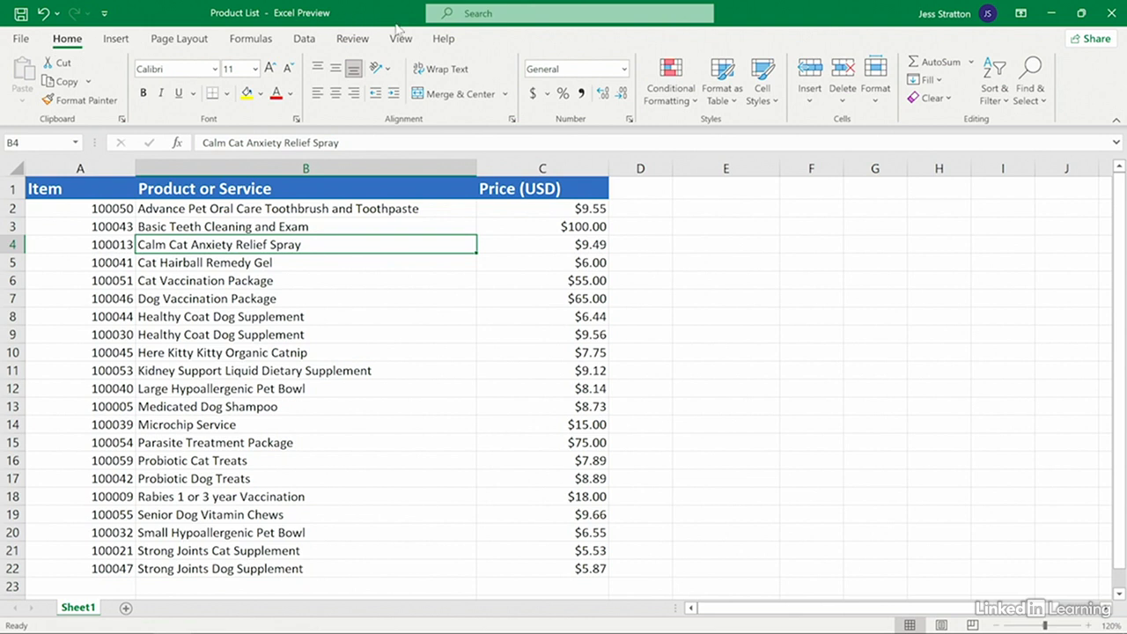
Search the available commands for "merge cells" and close the results without running one.
left_click(484, 14)
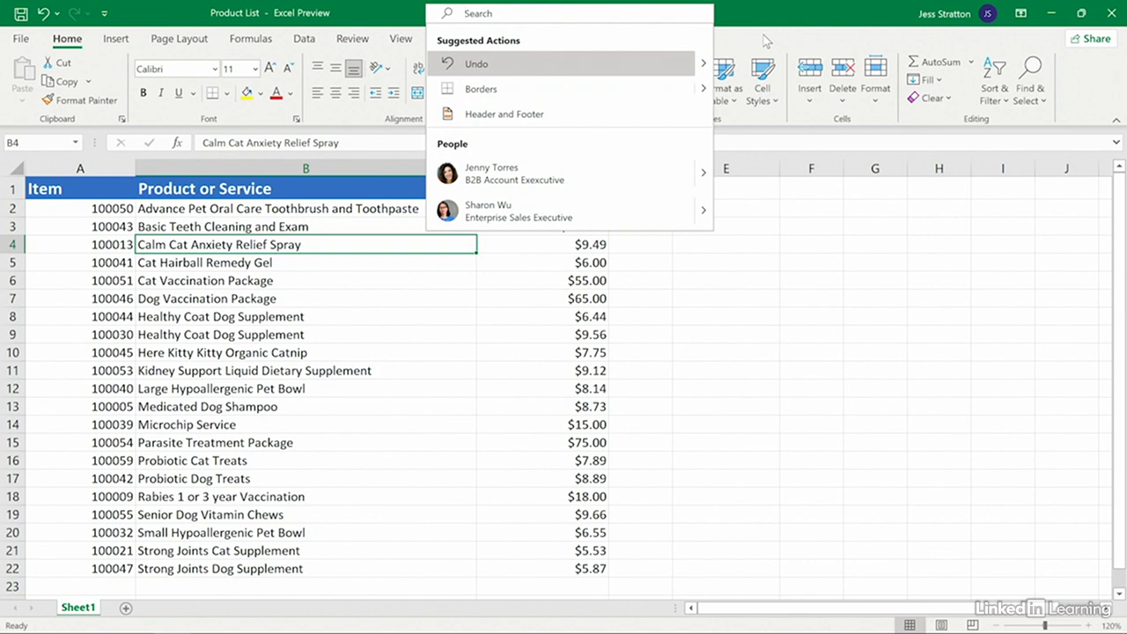
type("merge cells")
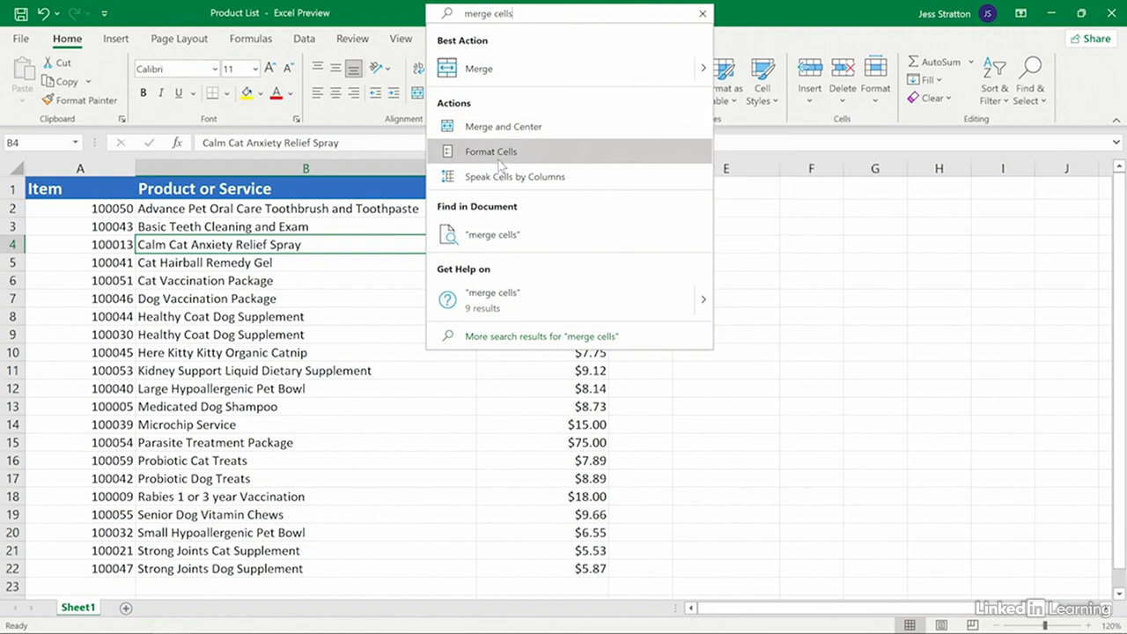
left_click(738, 35)
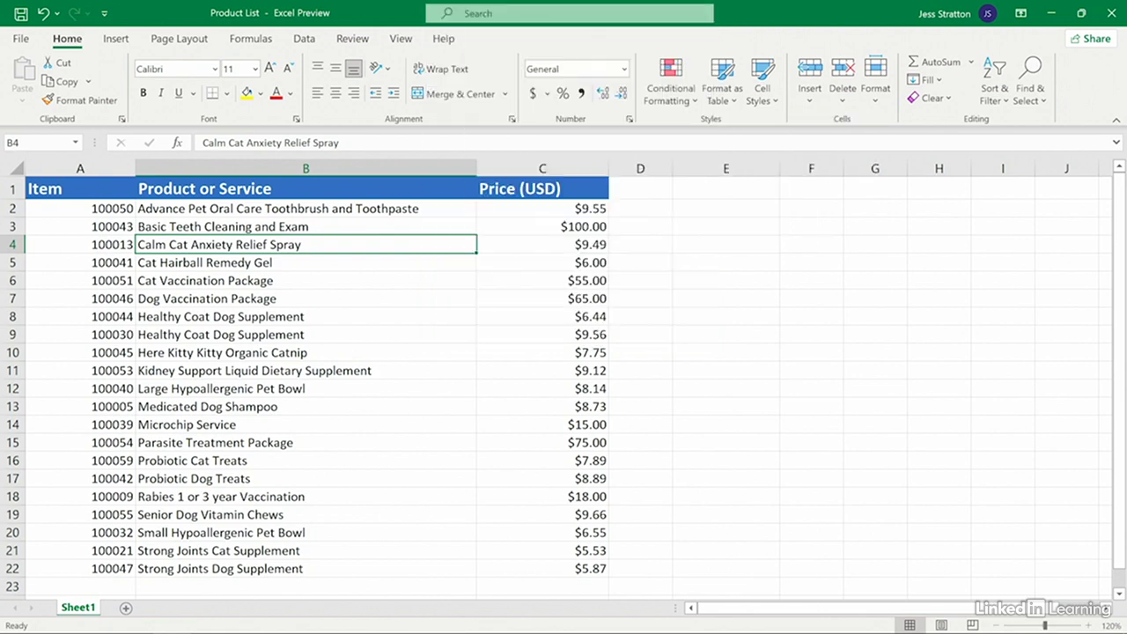
Examine the options offered for Underline, Merge & Center and Conditional Formatting without applying any.
left_click(193, 94)
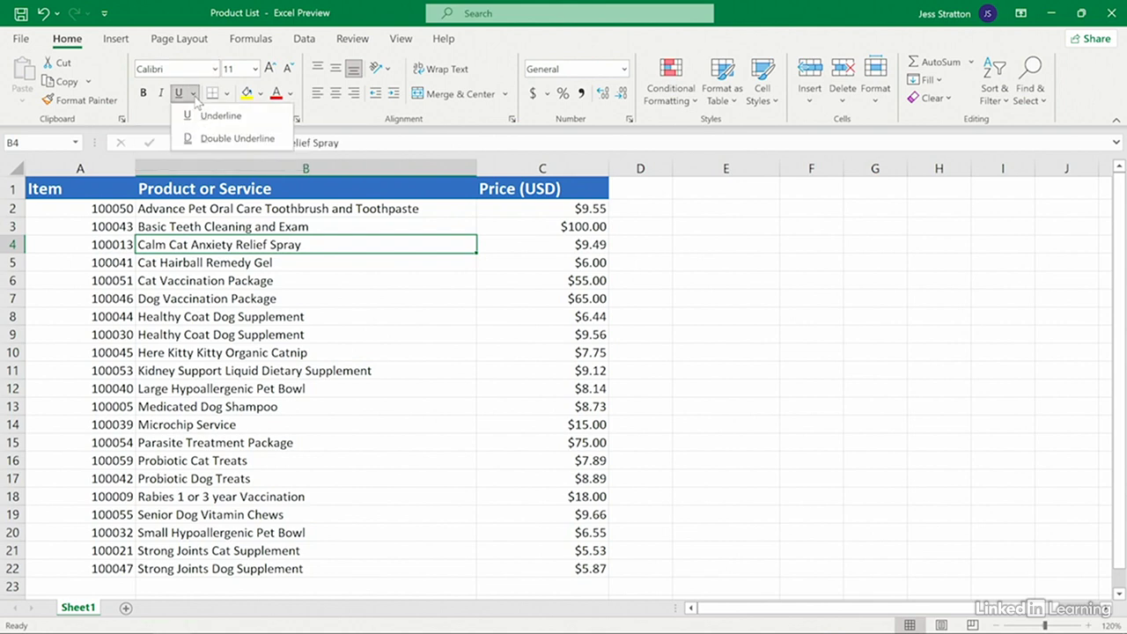
left_click(194, 93)
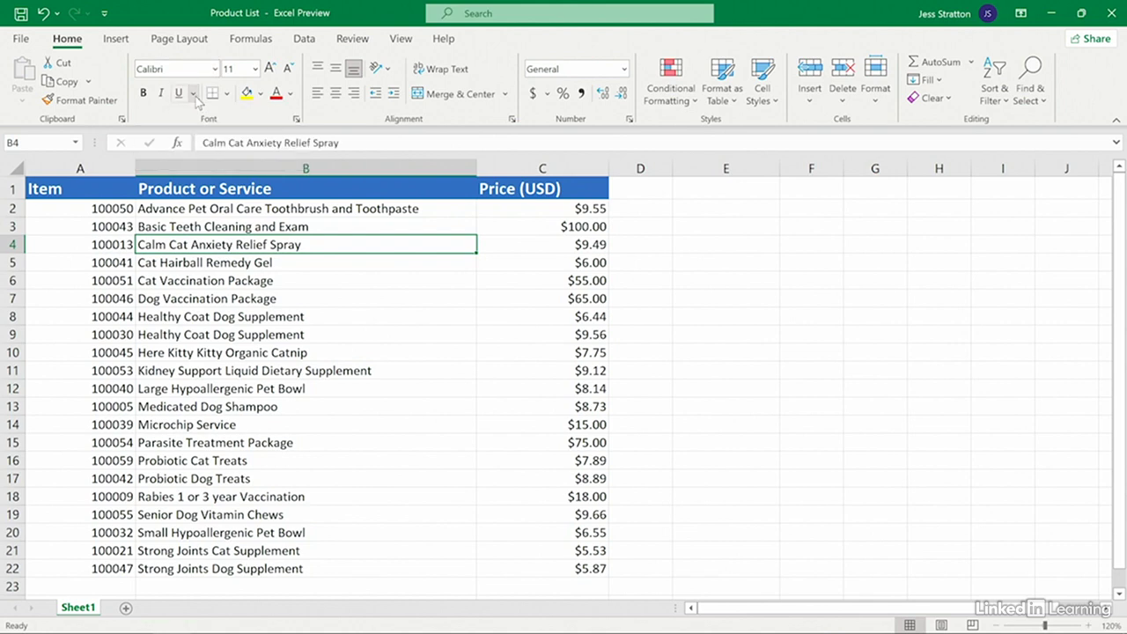
left_click(505, 93)
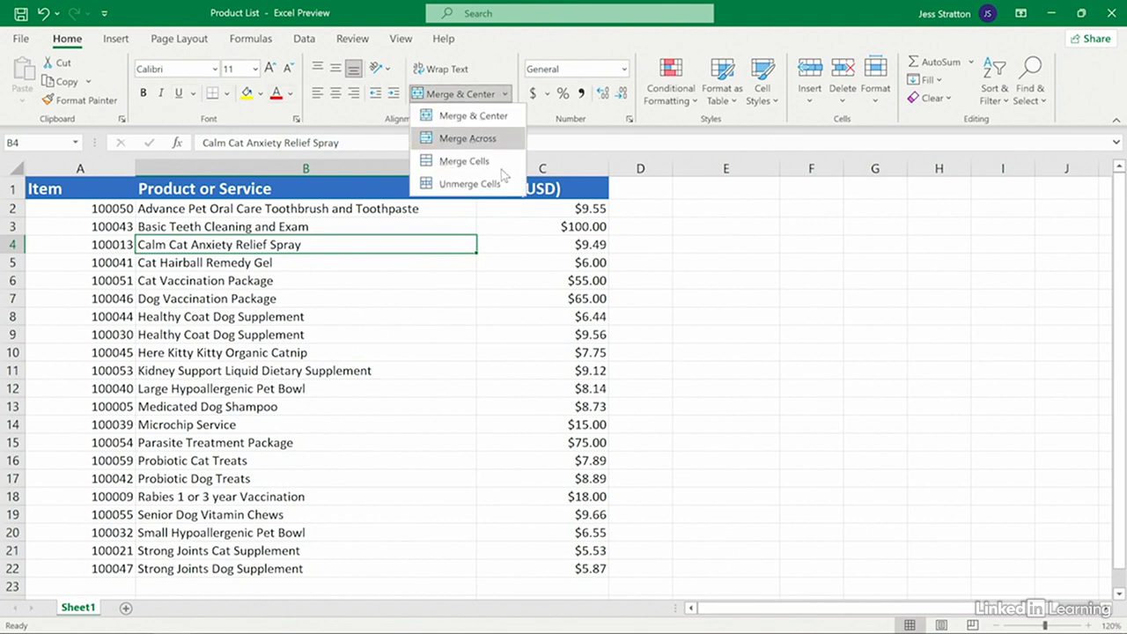
left_click(506, 97)
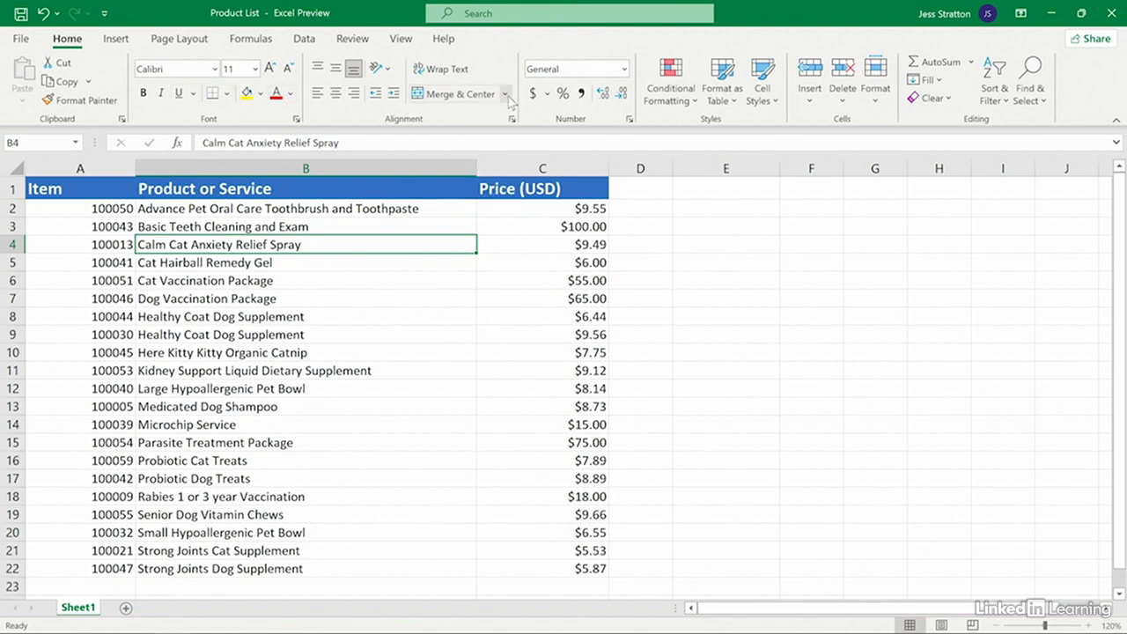
left_click(696, 104)
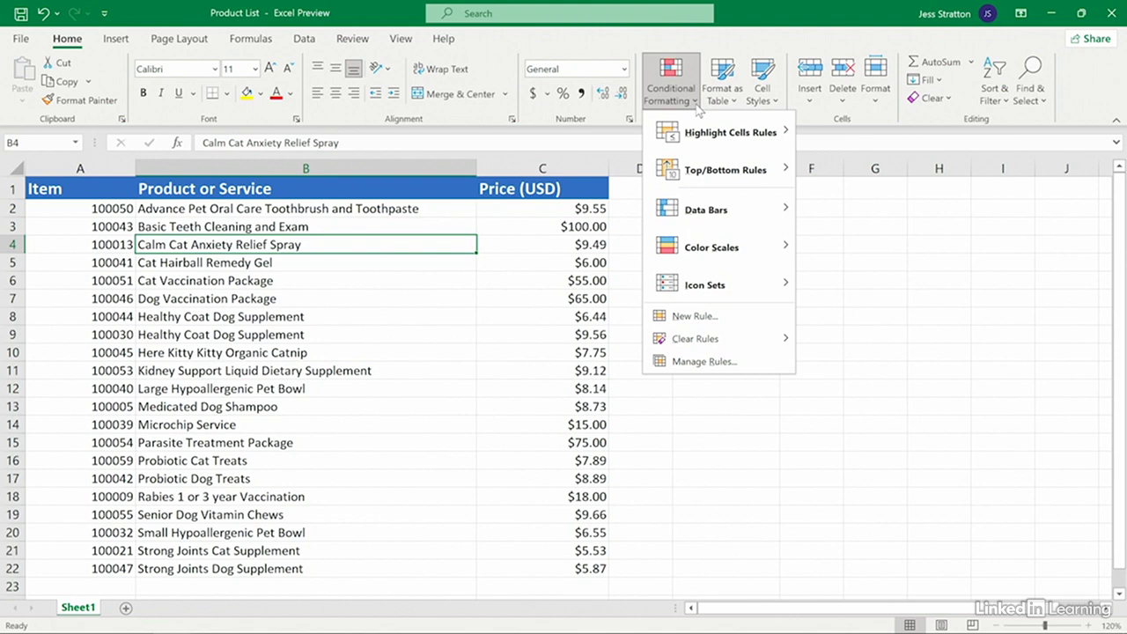
left_click(696, 102)
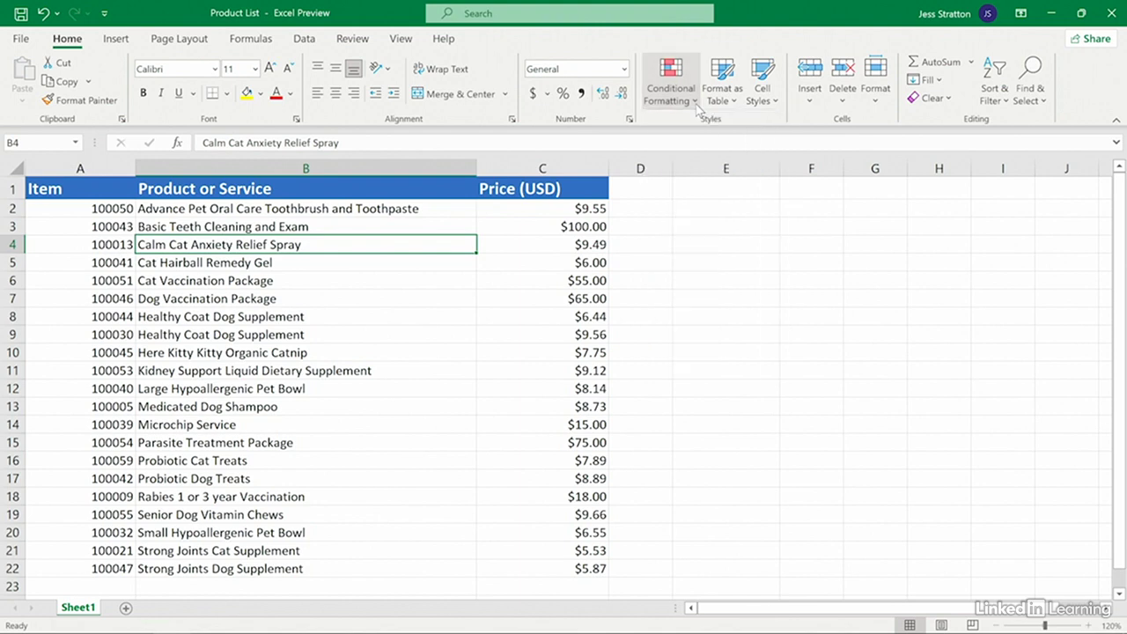
left_click(118, 40)
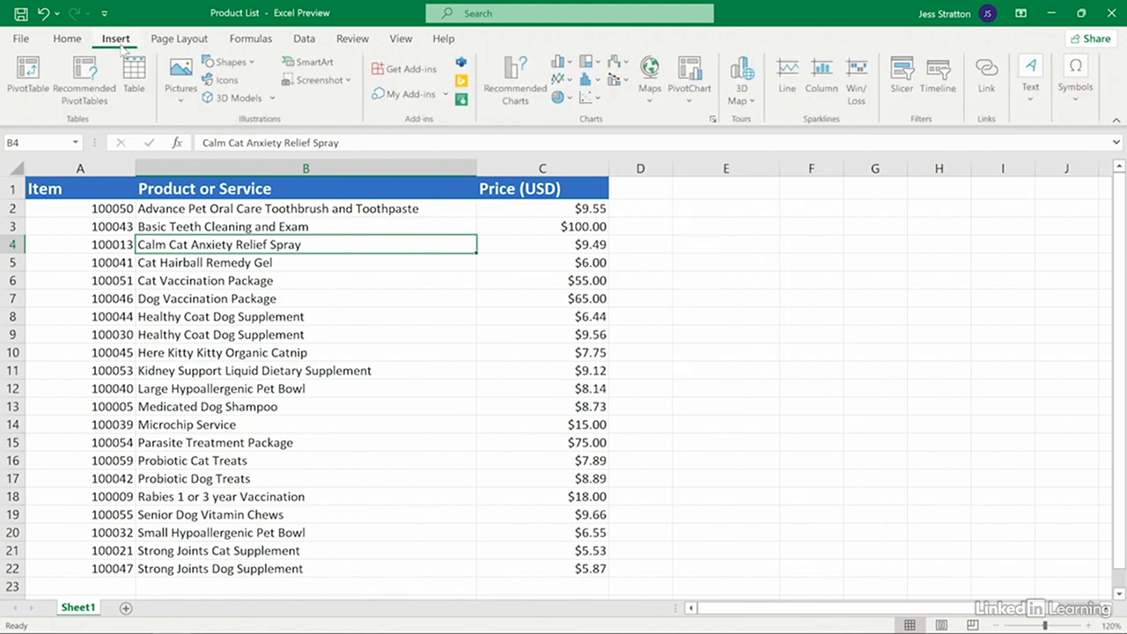
left_click(447, 95)
left_click(449, 102)
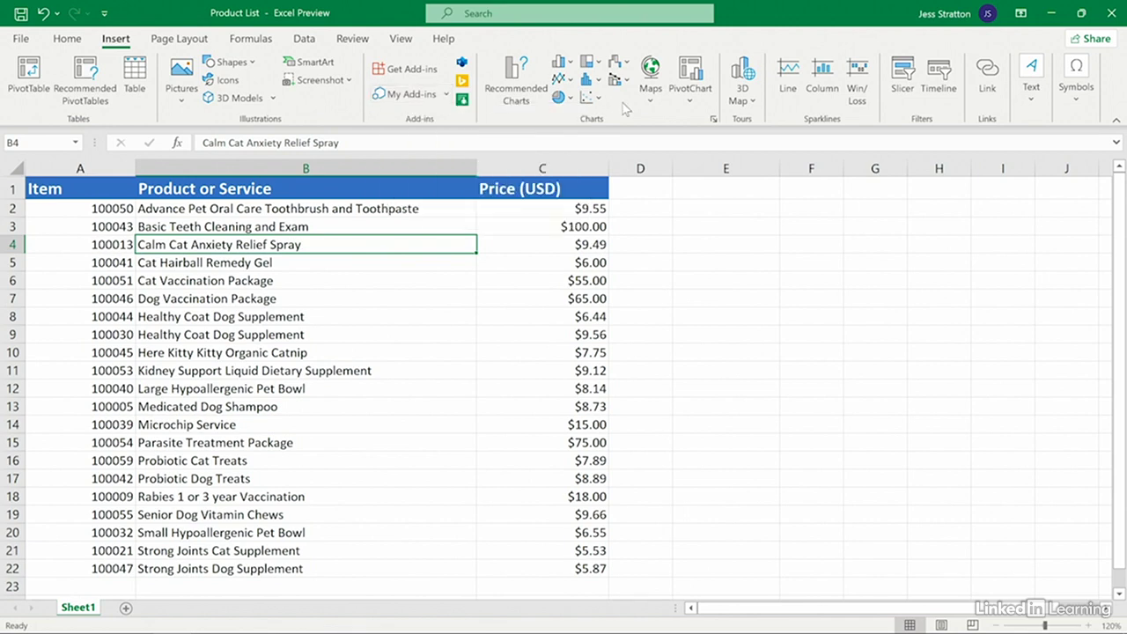
left_click(658, 108)
left_click(661, 111)
View the file management commands and recent workbooks, and return to the Product List worksheet.
left_click(21, 40)
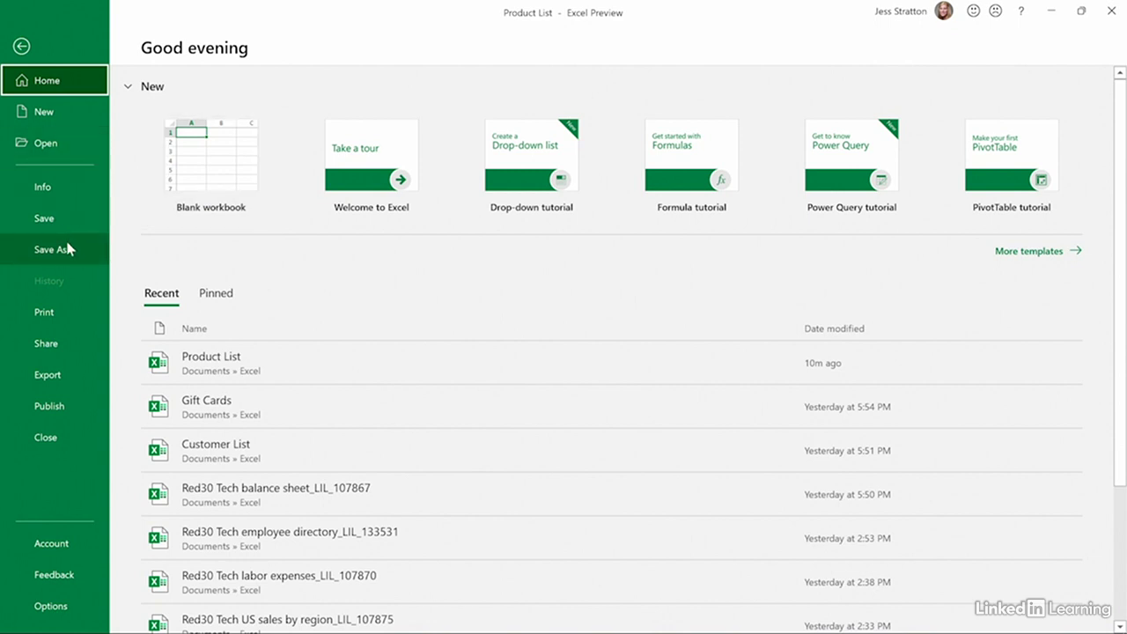
left_click(22, 50)
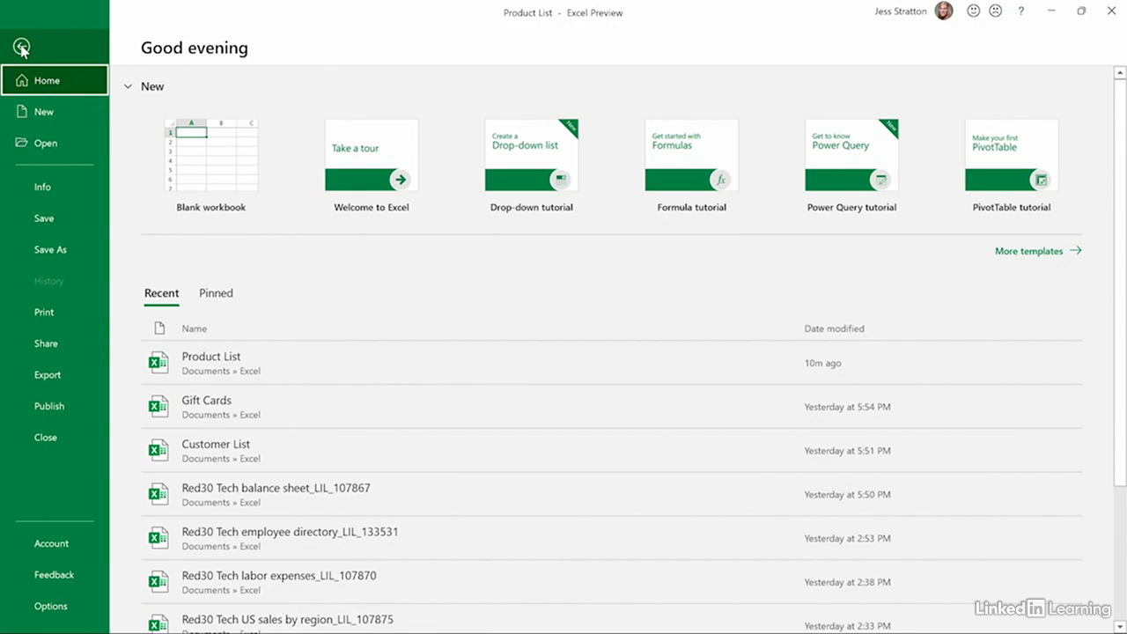
left_click(22, 49)
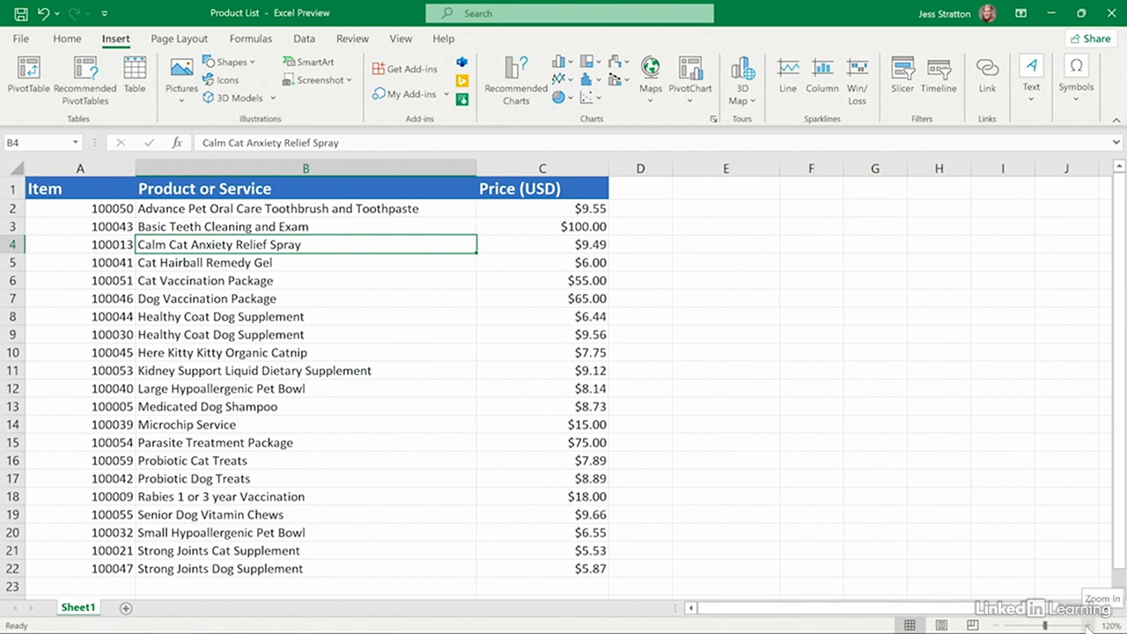
Zoom the worksheet out to 80% and back in to 130%.
left_click(998, 625)
left_click(998, 626)
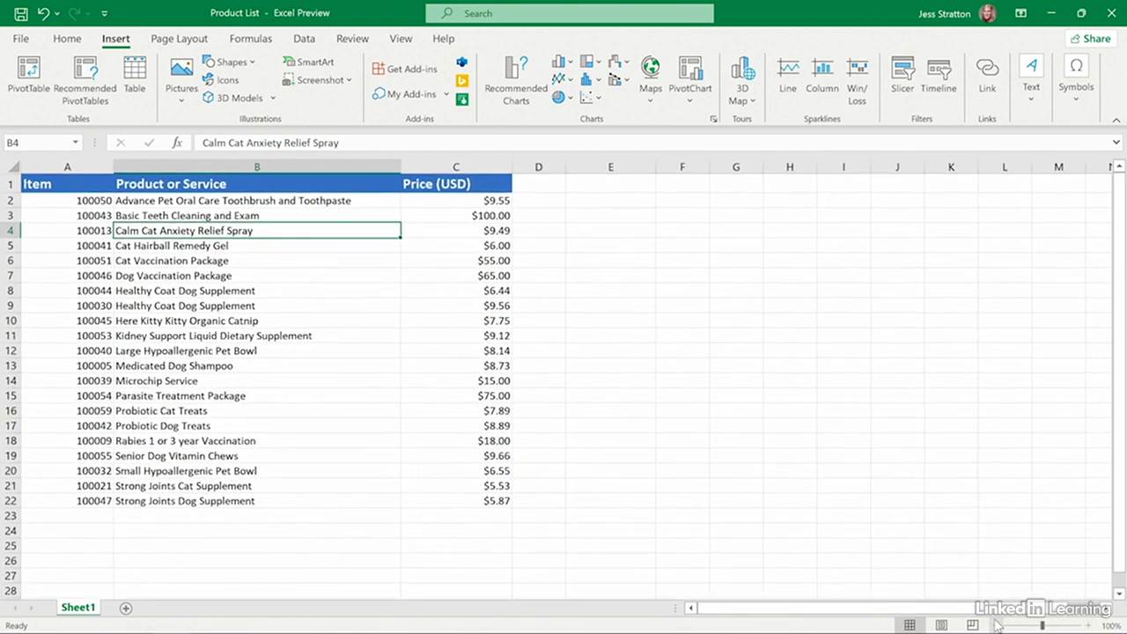
left_click(998, 625)
left_click(998, 625)
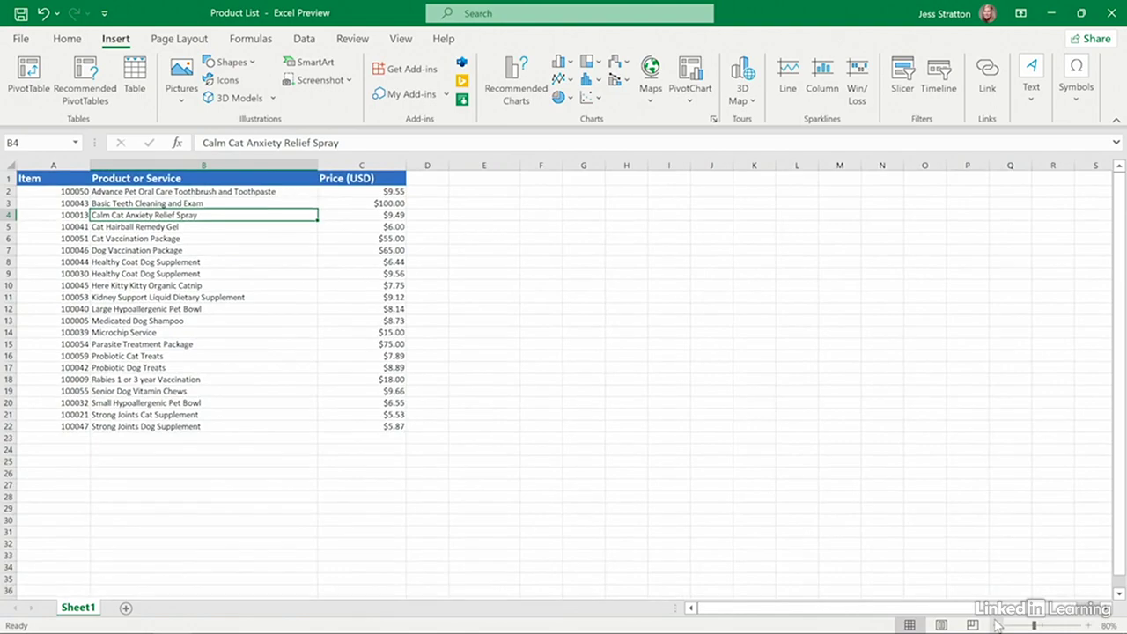
left_click(1090, 626)
left_click(1091, 627)
left_click(1091, 626)
left_click(1090, 626)
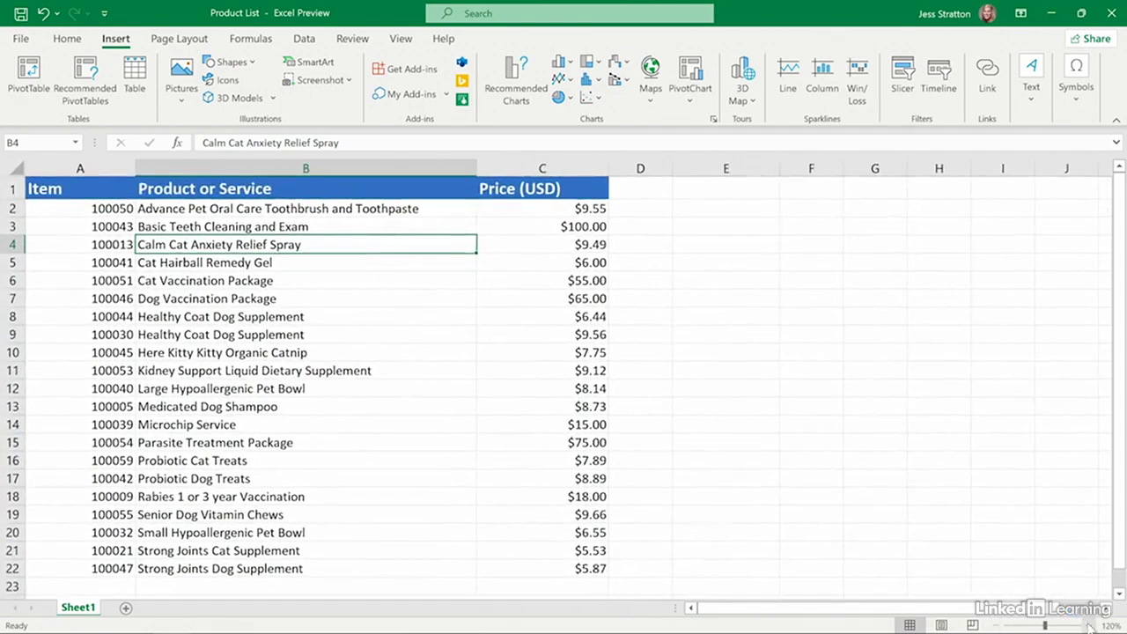
left_click(1090, 626)
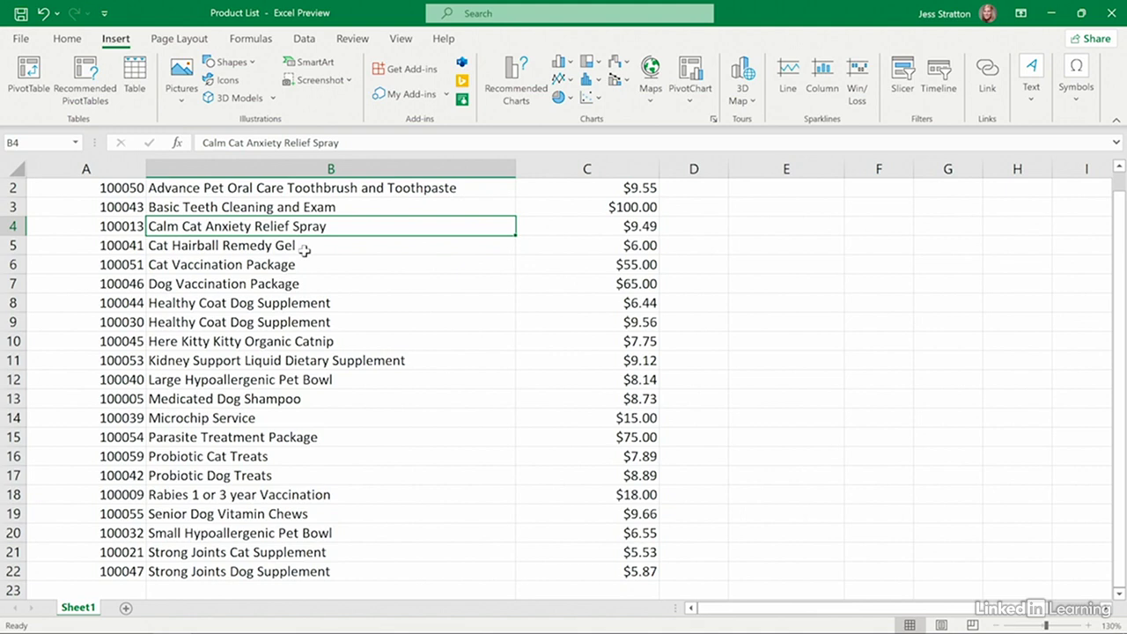
Look through the empty rows below the product list to past row 100 and return to the header row.
scroll(304, 251, "up", 1)
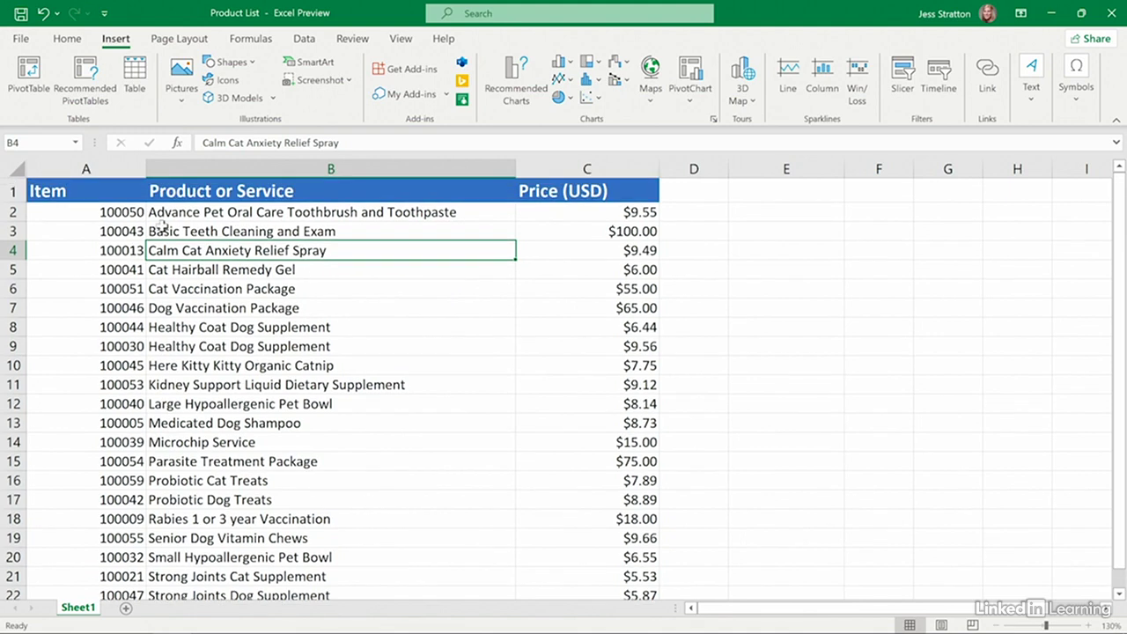
scroll(162, 226, "down", 20)
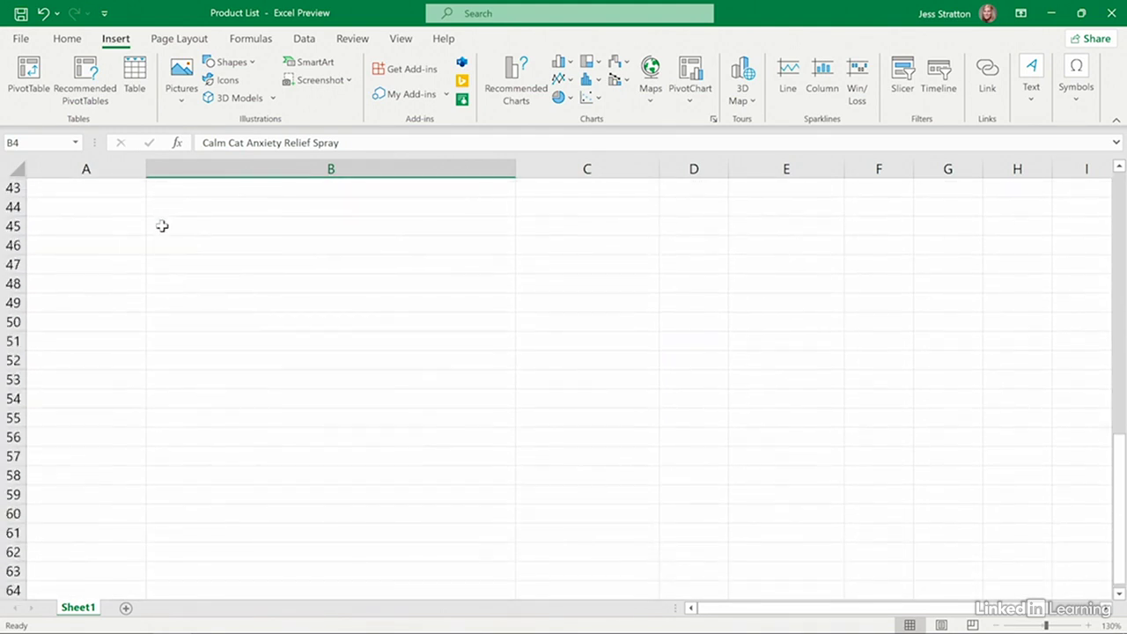
scroll(162, 226, "down", 10)
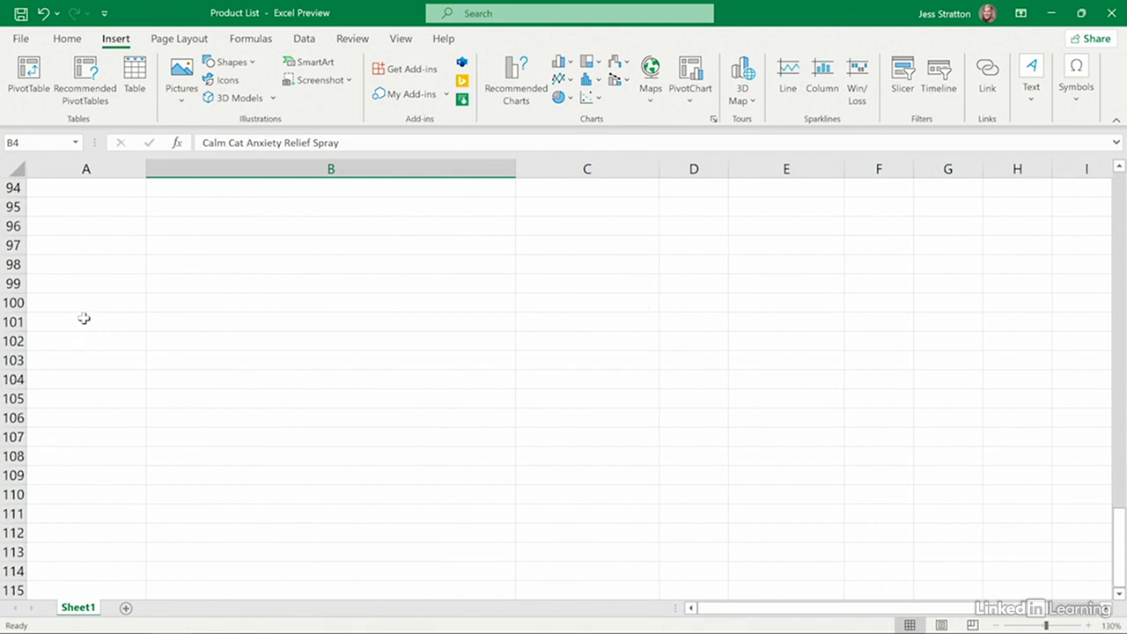
scroll(84, 318, "up", 20)
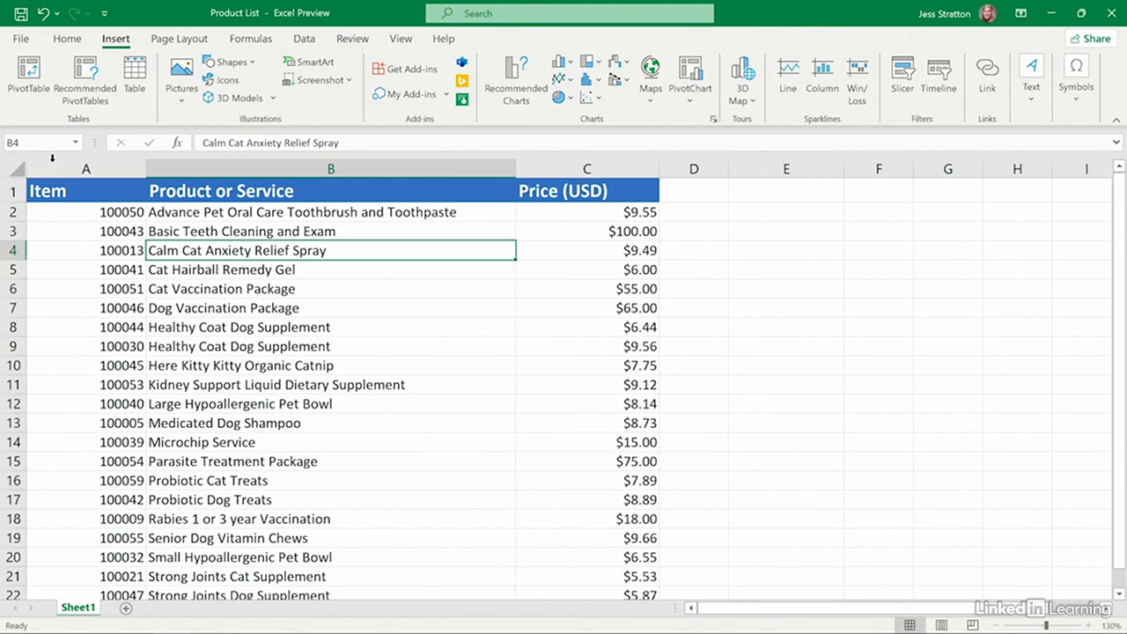
Select the entire Item column, followed by all of row 2.
left_click(95, 156)
left_click_drag(97, 154, 206, 155)
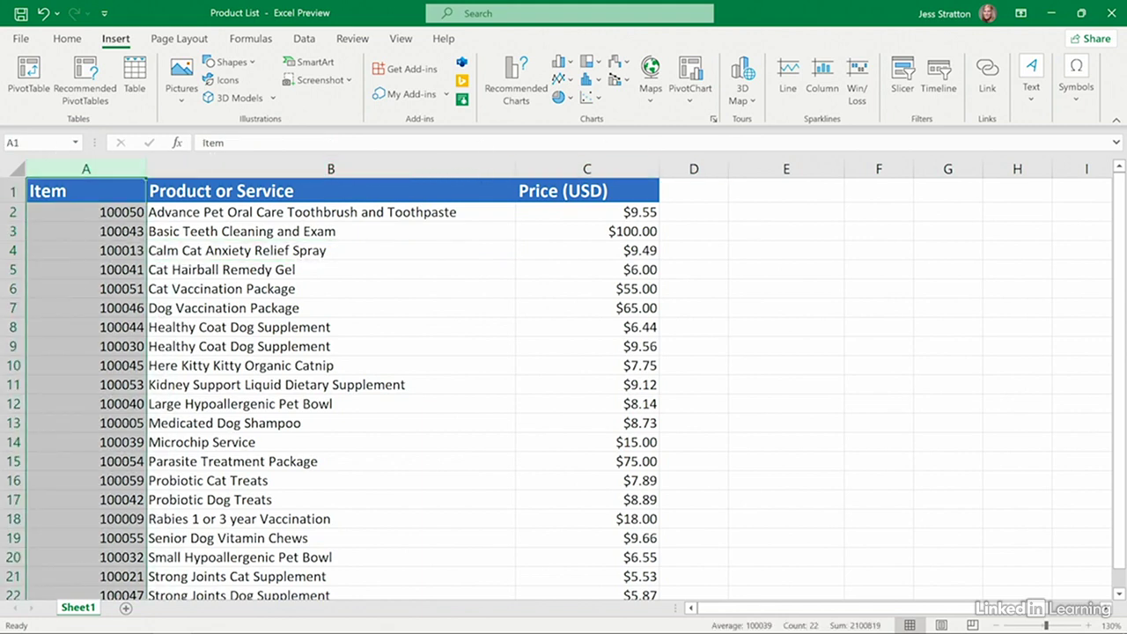
left_click(14, 212)
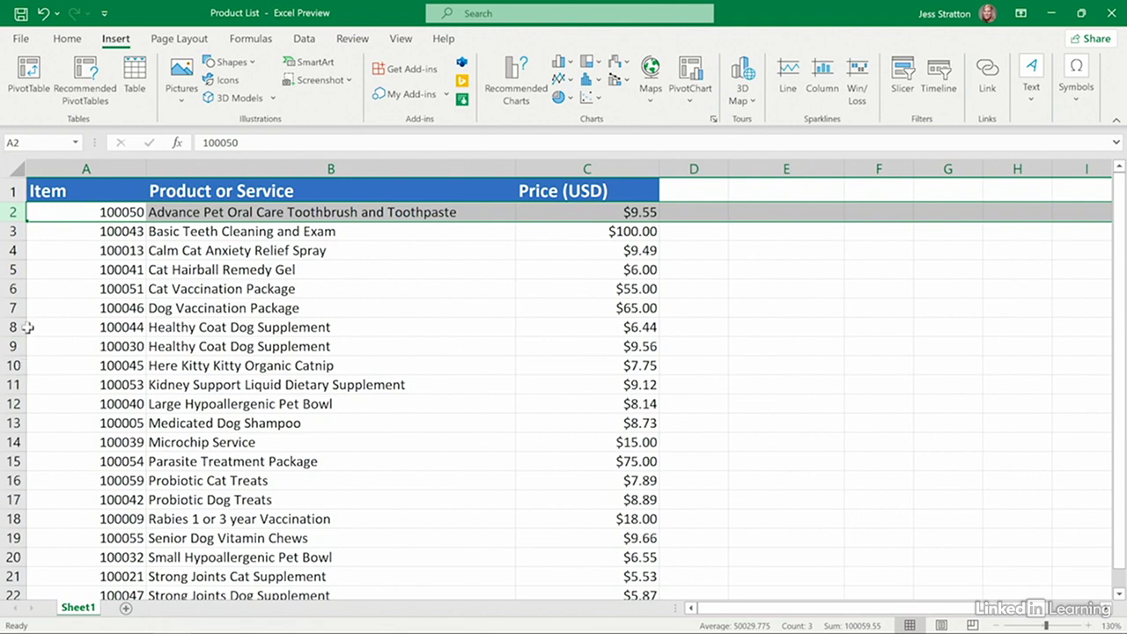
Select individual cells in the product list, including B7 and B6, ending on the Cat Vaccination Package price in C6.
left_click(101, 322)
left_click(232, 309)
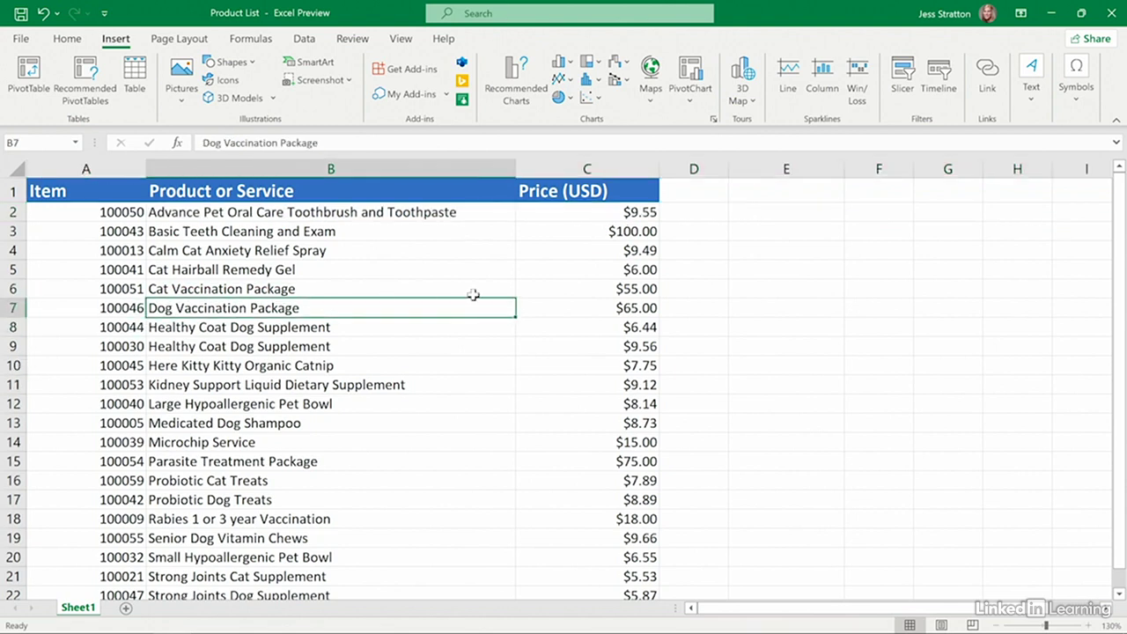
left_click(548, 284)
left_click(361, 285)
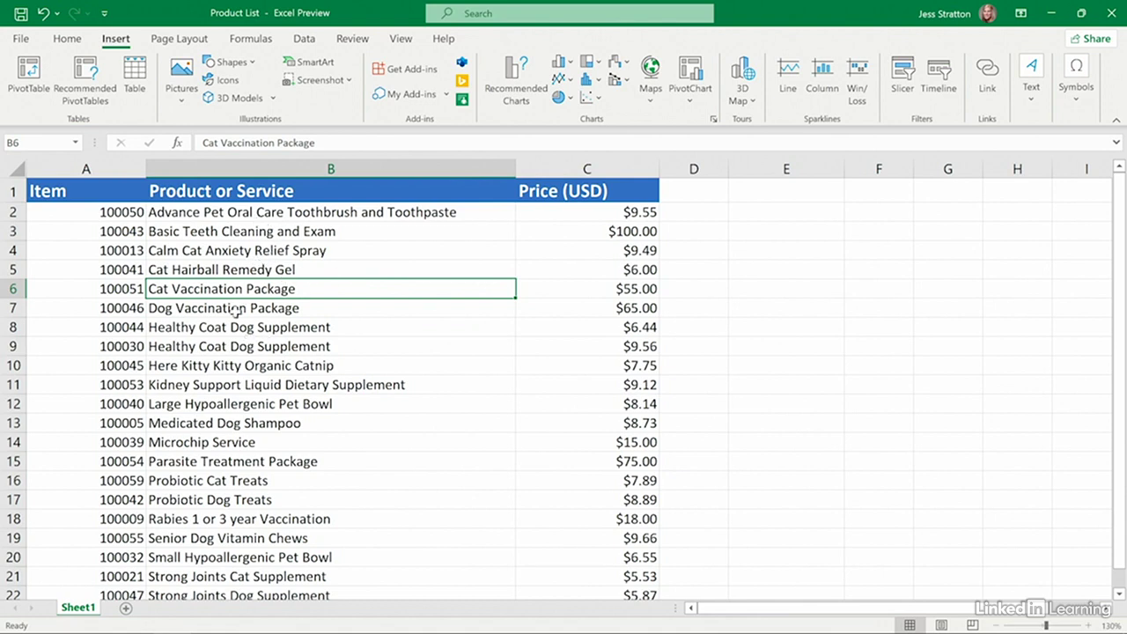
left_click(546, 285)
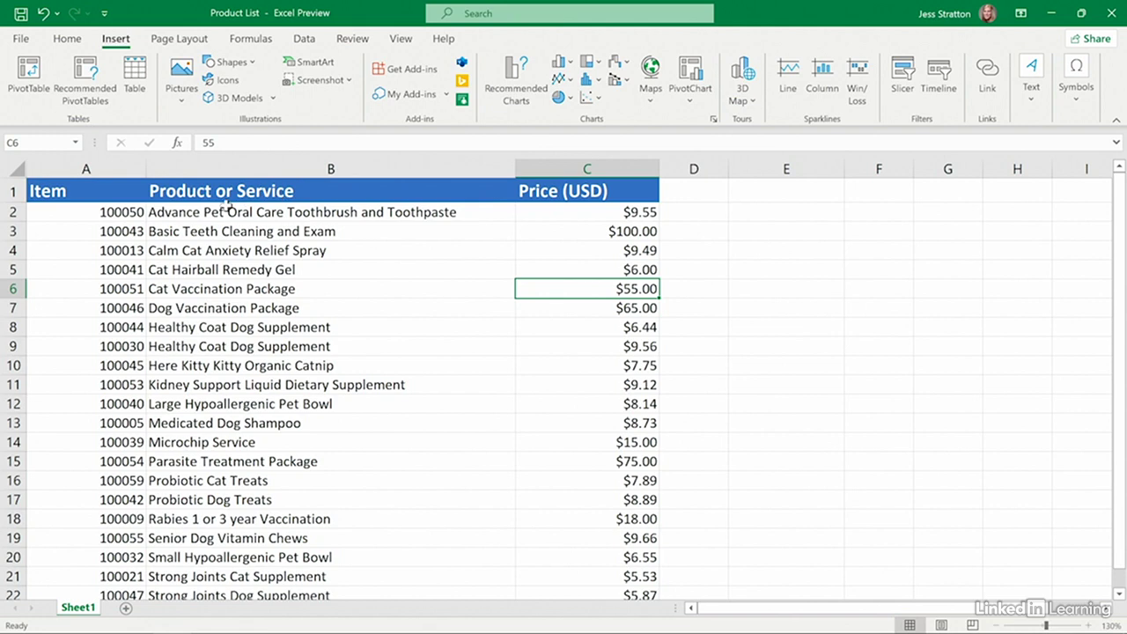
Select the Product or Service column, then select row 4 and make it roughly three times as tall.
left_click(227, 150)
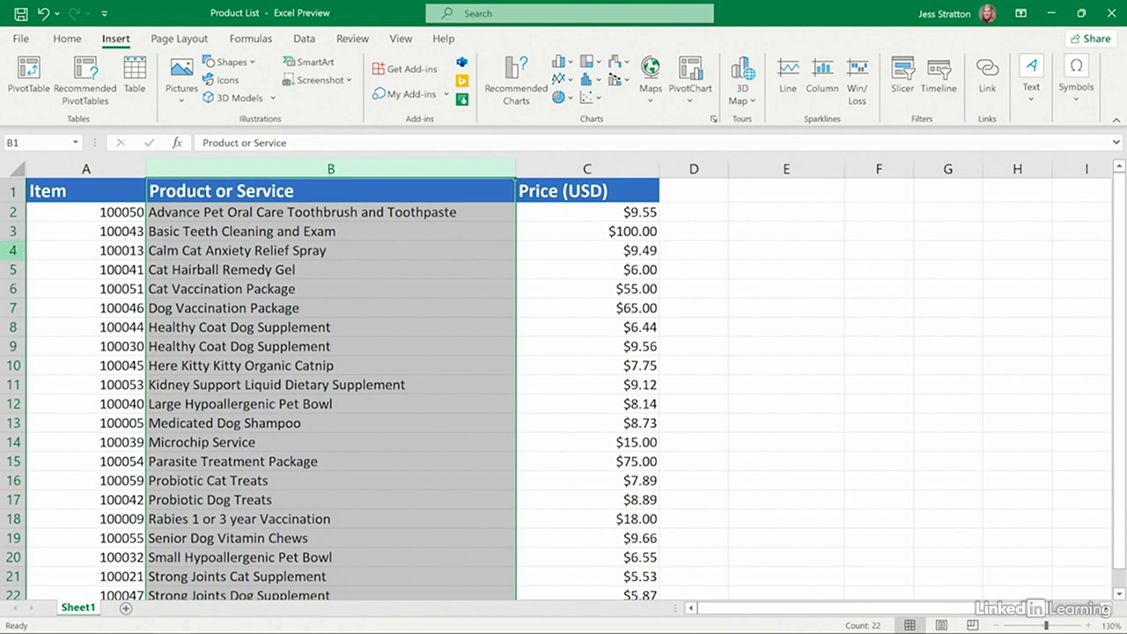
left_click(12, 250)
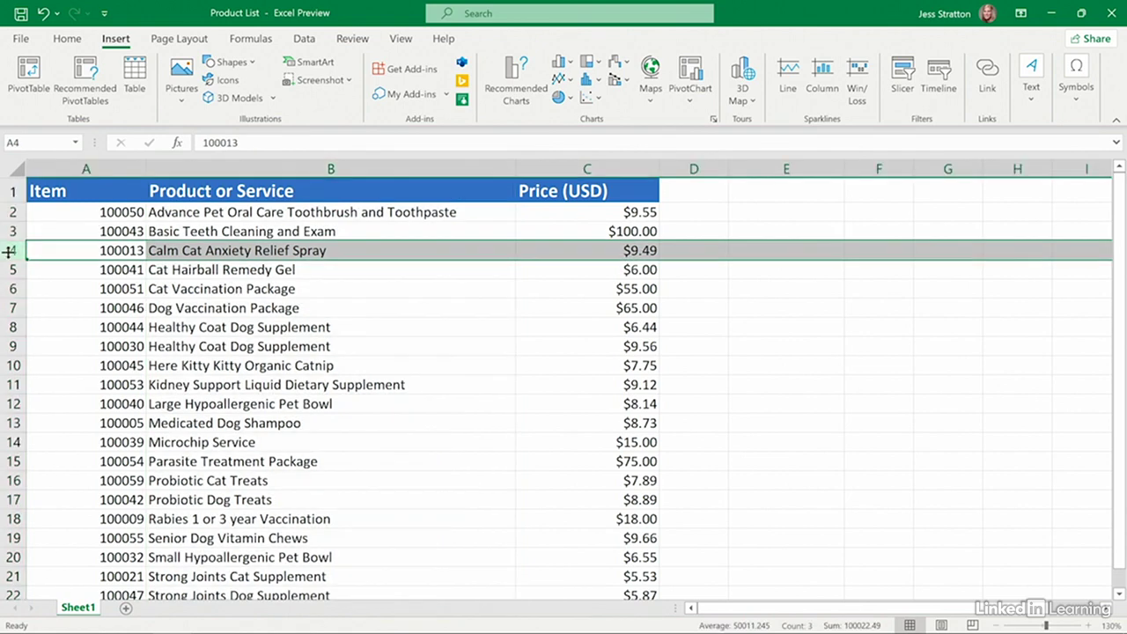
left_click_drag(8, 252, 8, 286)
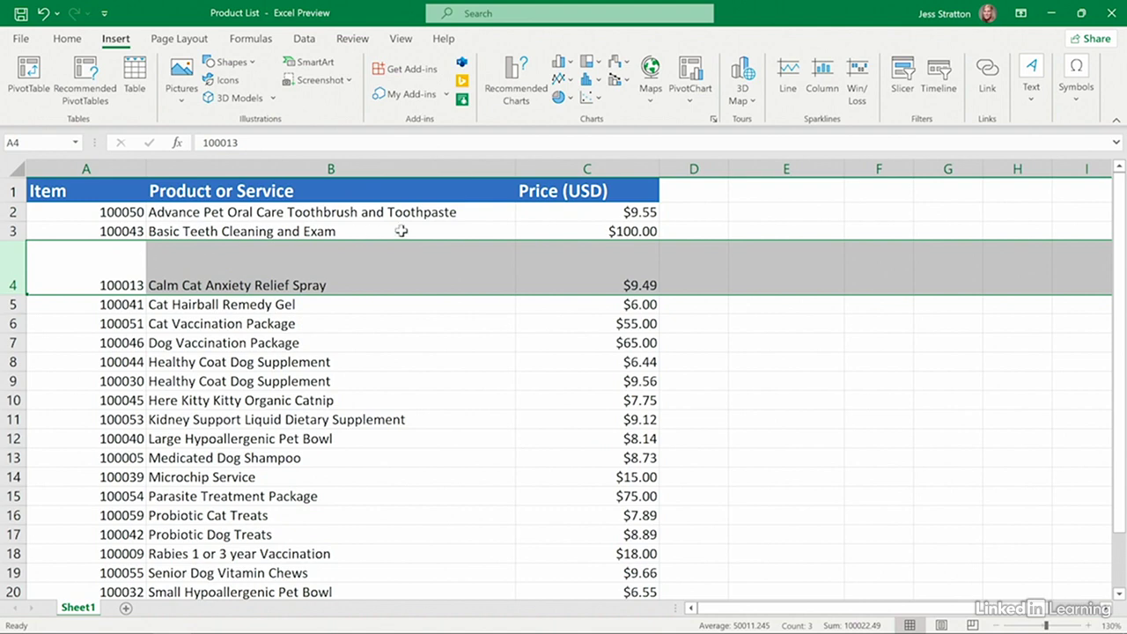
Widen the Product or Service column to roughly 1.6 times its width and select the Basic Teeth Cleaning and Exam cell.
left_click_drag(509, 168, 745, 223)
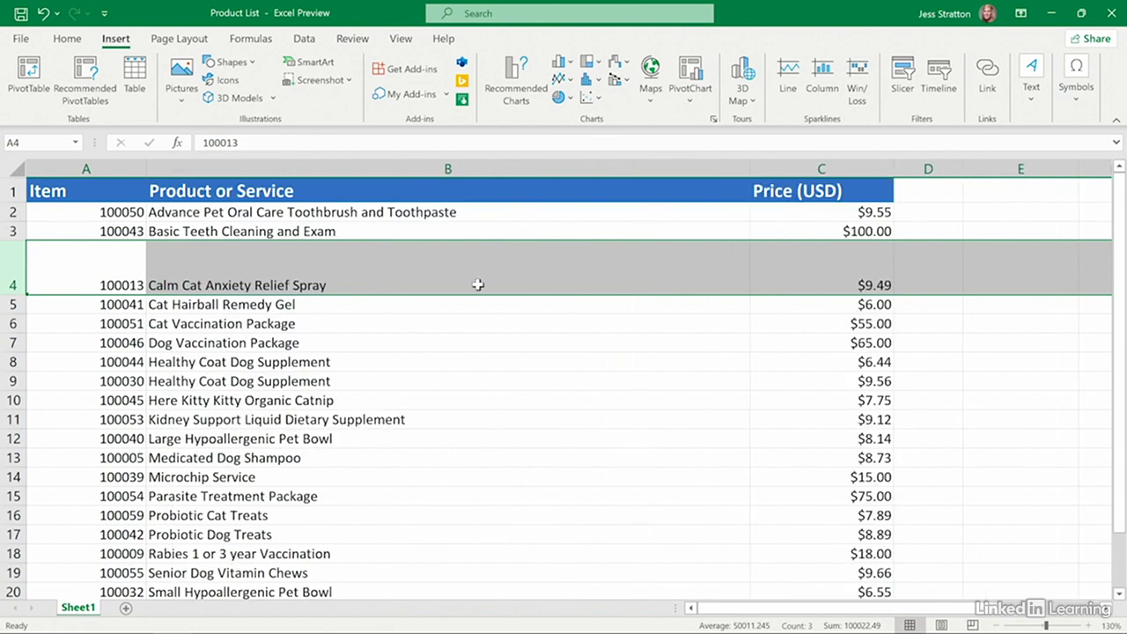
left_click(474, 225)
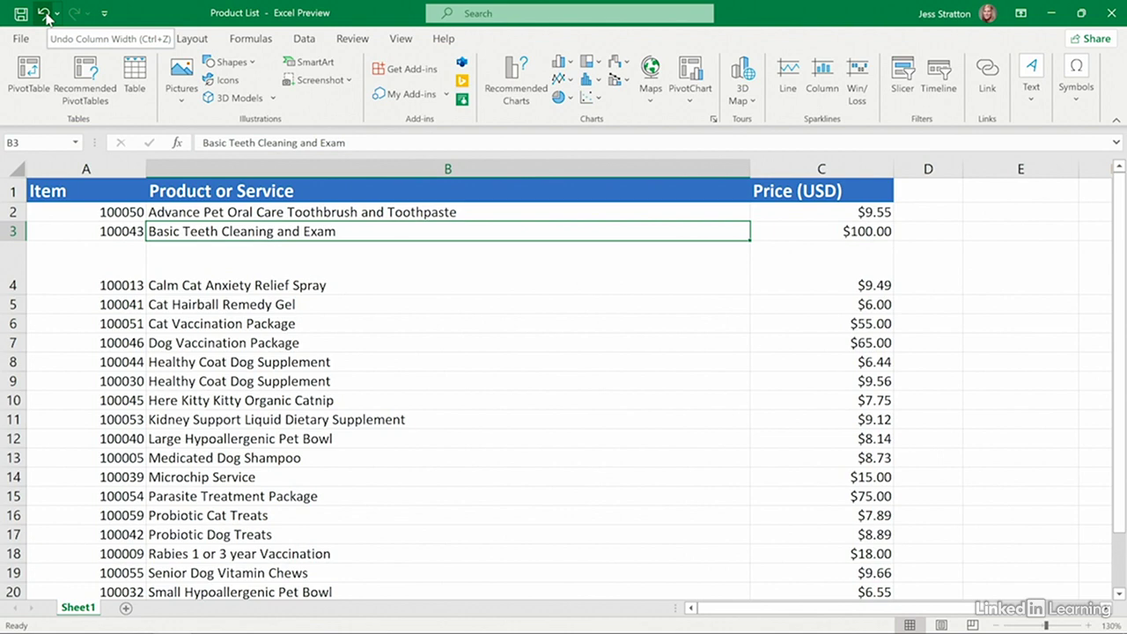
Undo the column width and row 4 height changes, and show the basic formatting commands with the Cat Vaccination Package cell selected.
left_click(44, 14)
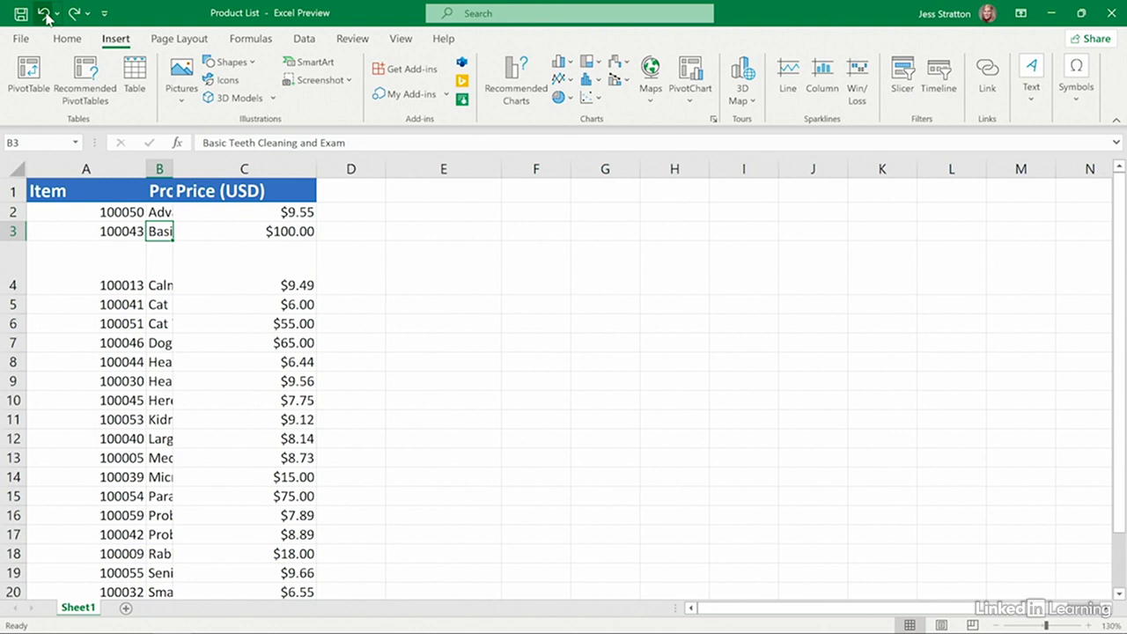
left_click(44, 15)
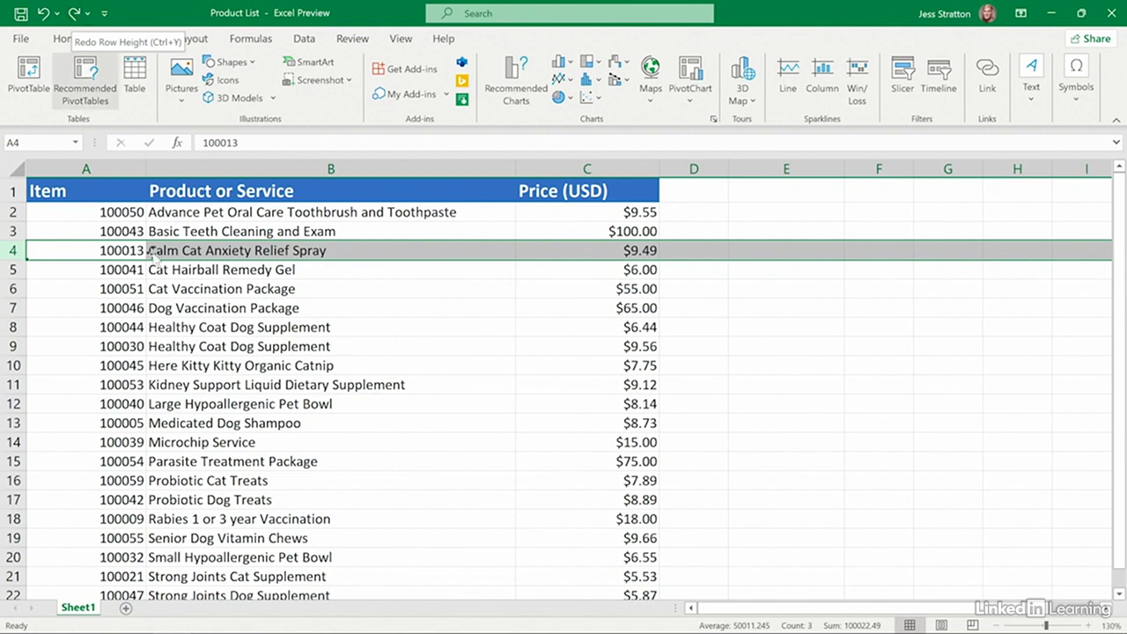
left_click(164, 282)
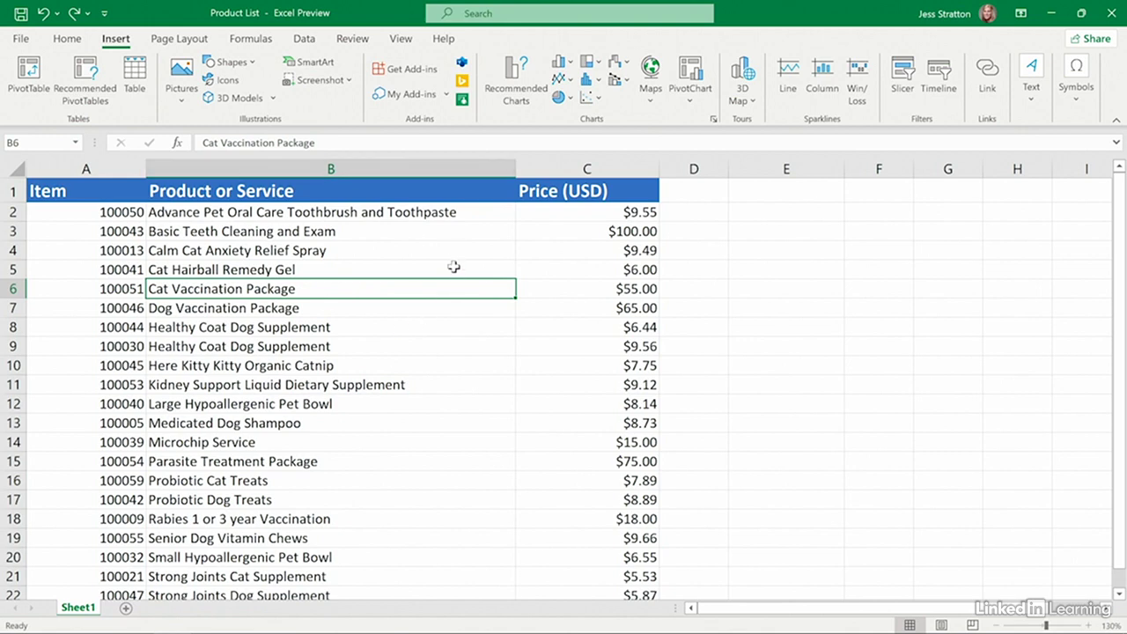
left_click(67, 41)
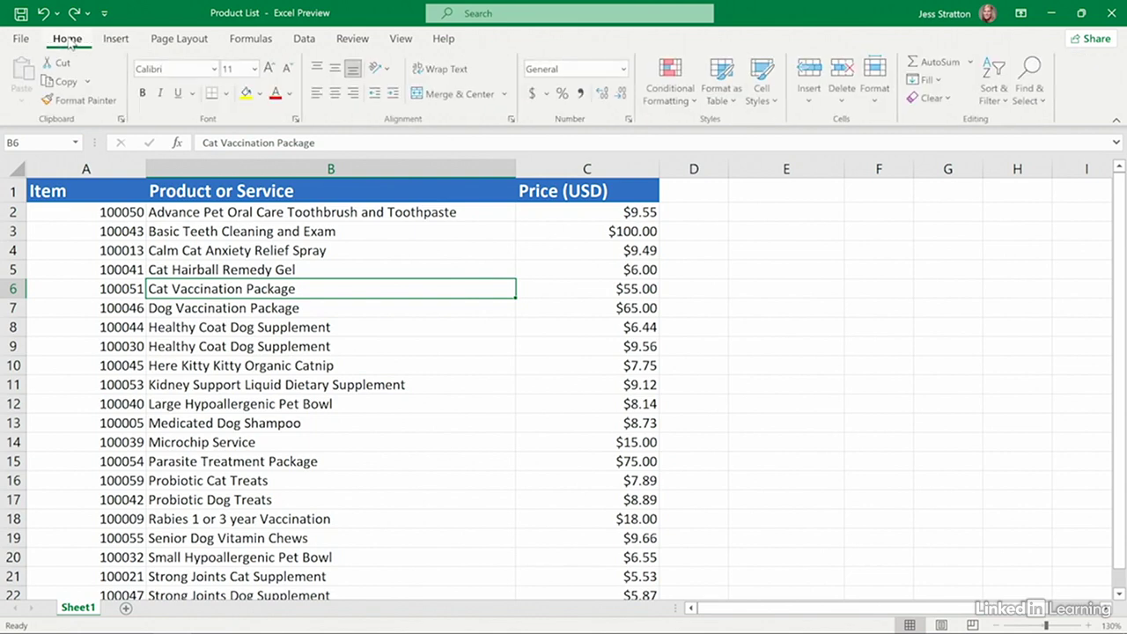